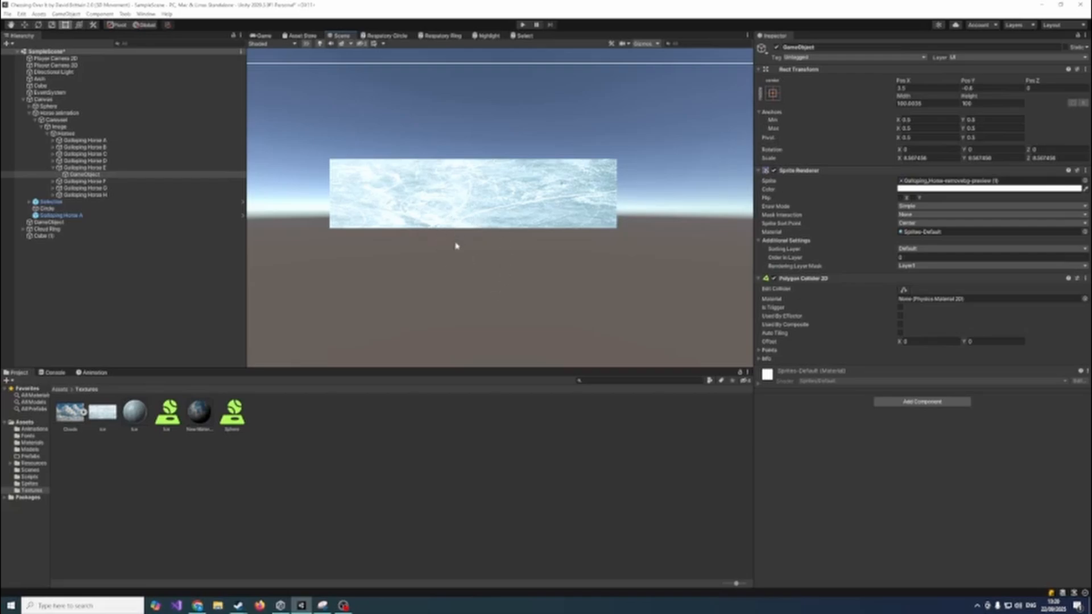
# Start saving the dark-blue abstract ice texture image from the Google Images results, with the save type set to All Files.
pyautogui.click(106, 420)
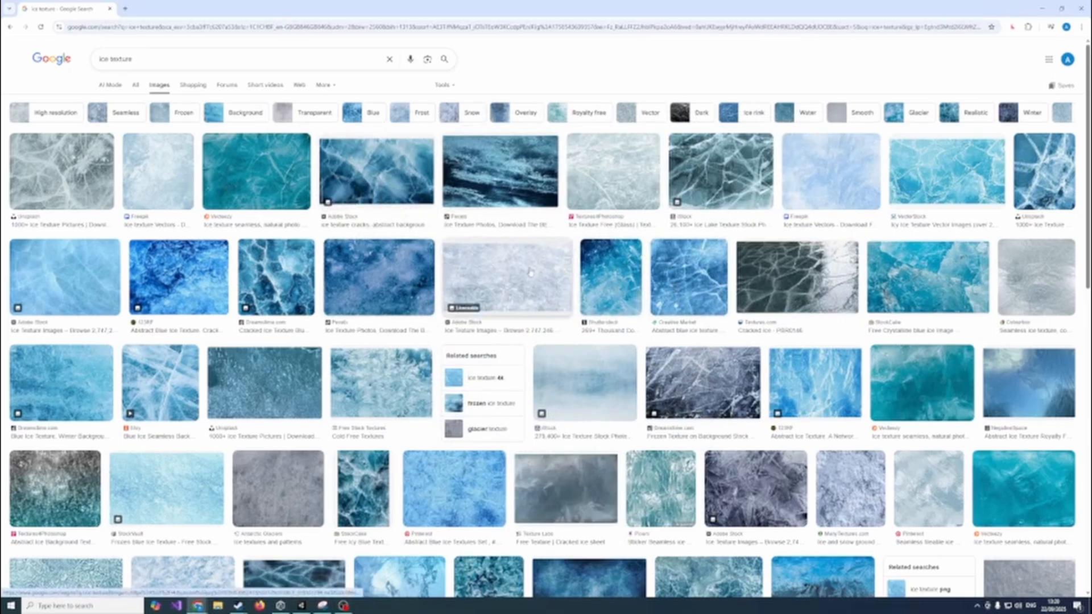
pyautogui.rightClick(184, 279)
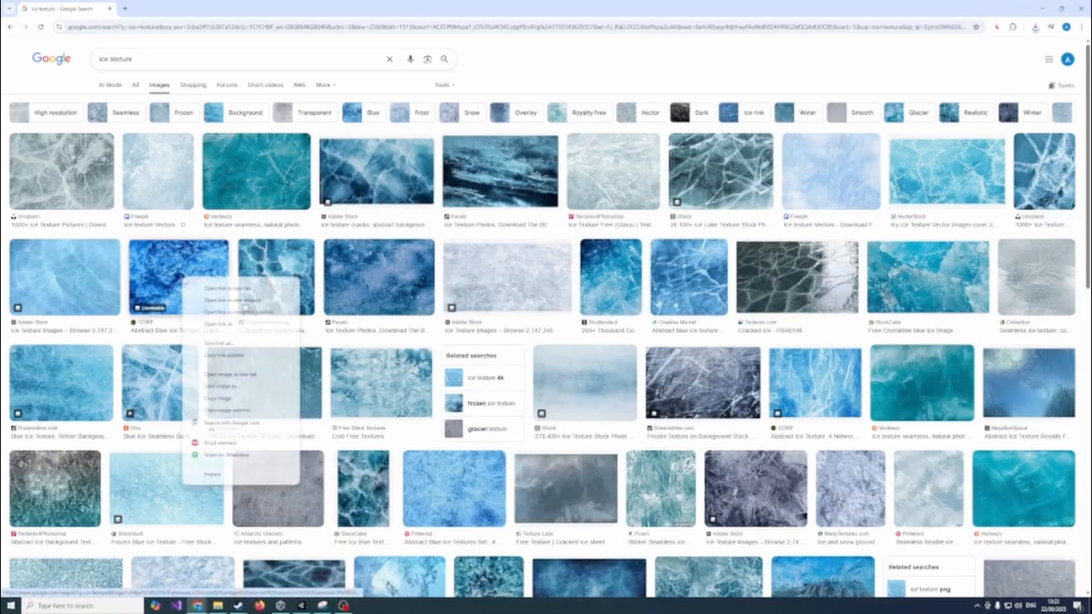
pyautogui.click(221, 387)
pyautogui.click(132, 170)
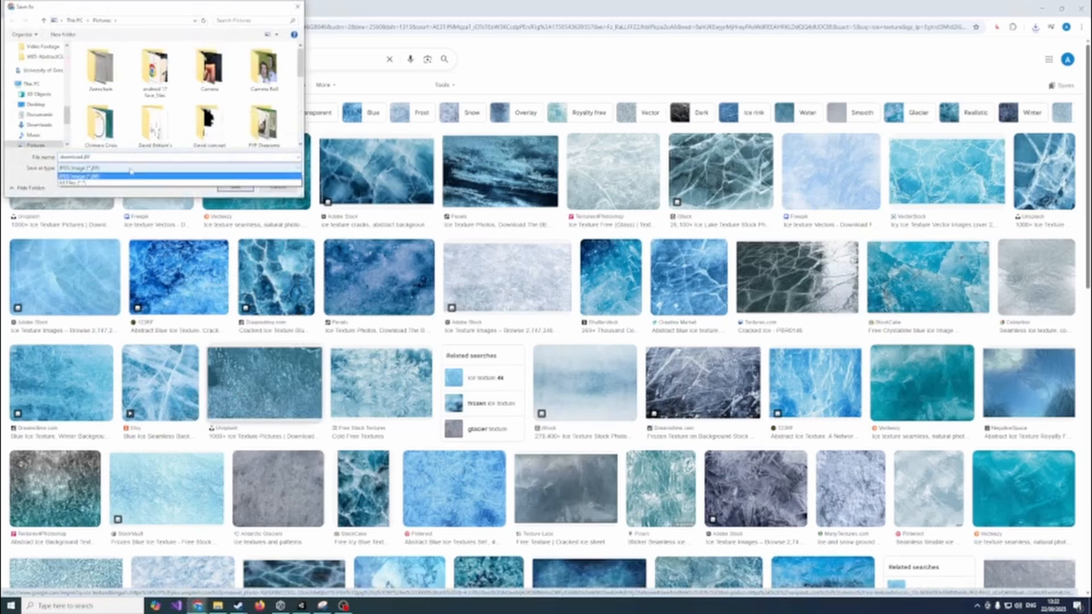
pyautogui.click(95, 182)
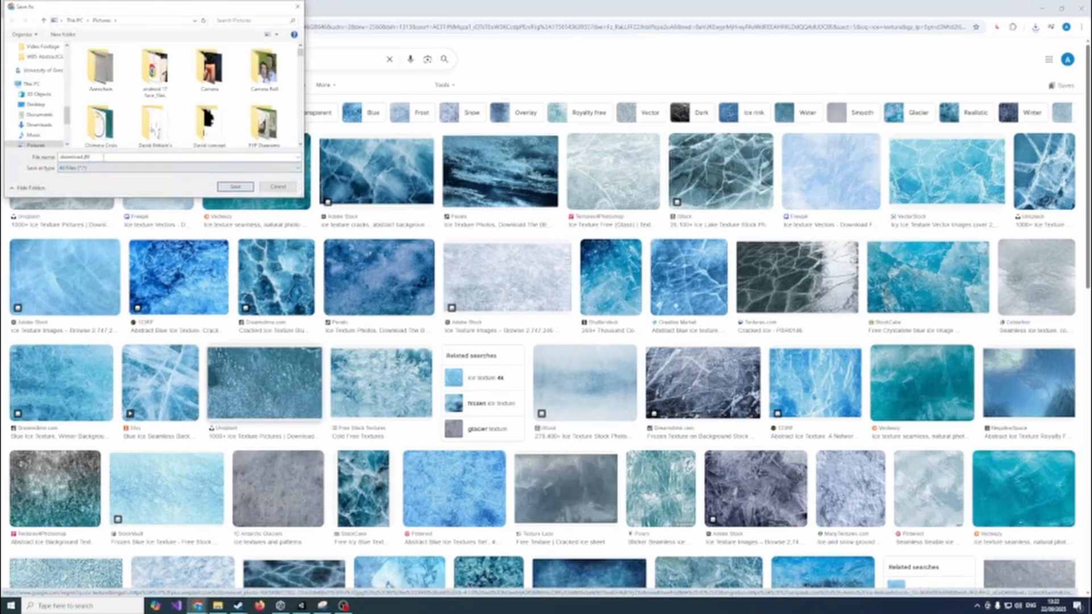
# Name the image file Ice 2.png and save it in the Pictures folder.
pyautogui.click(104, 157)
pyautogui.click(96, 158)
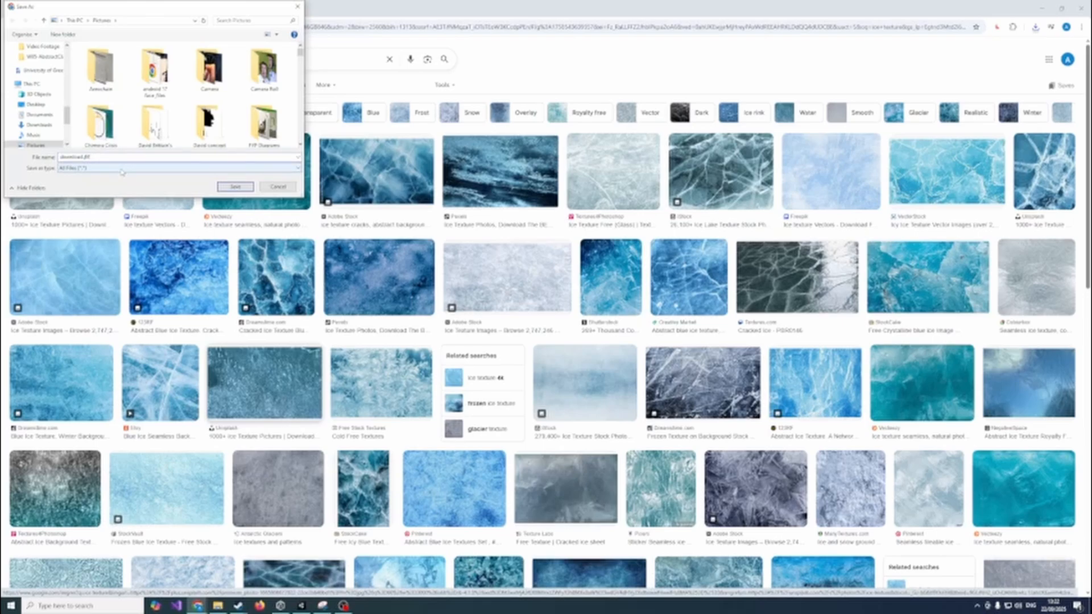
pyautogui.click(121, 172)
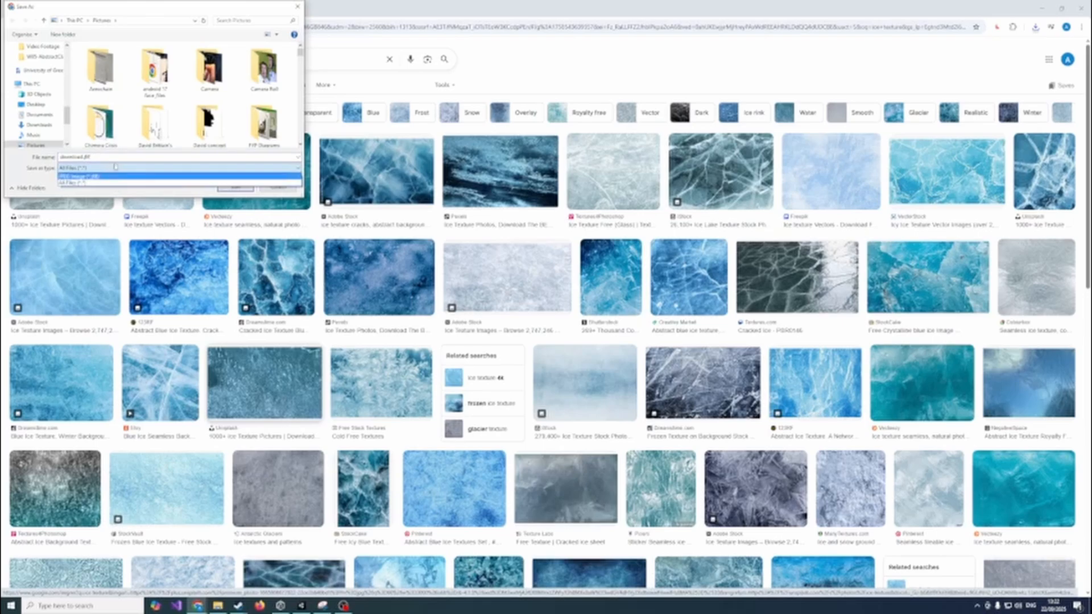
pyautogui.click(114, 158)
pyautogui.click(114, 157)
pyautogui.click(104, 158)
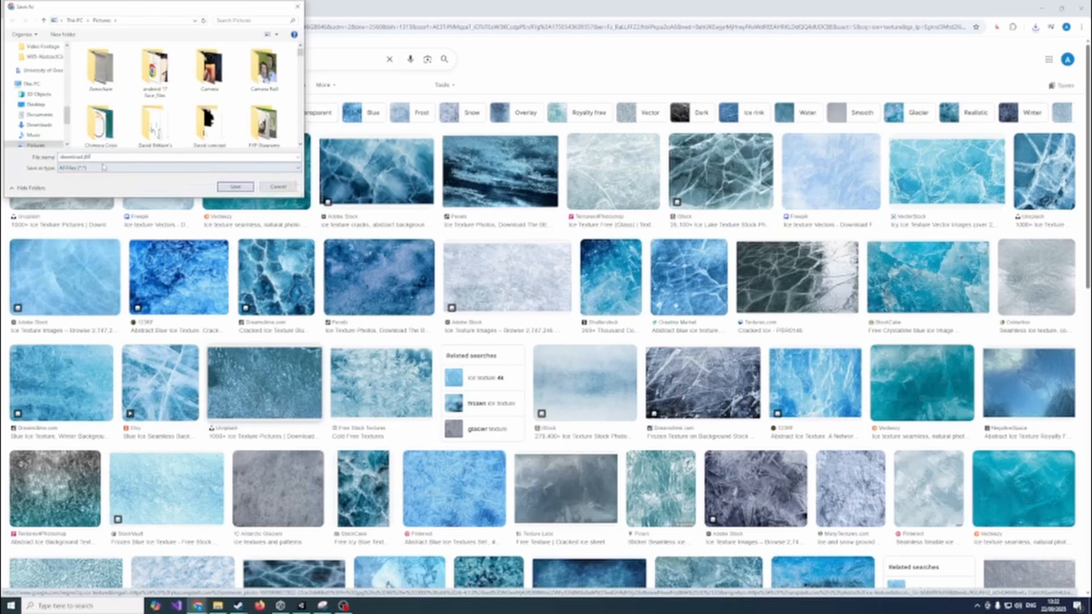
pyautogui.press('BackSpace')
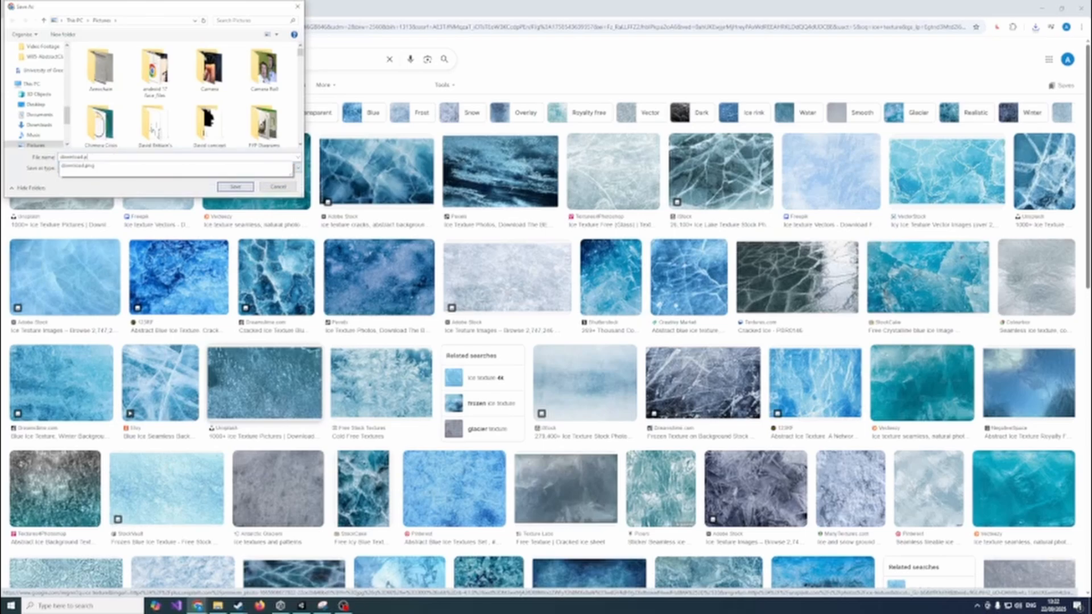
pyautogui.write('png')
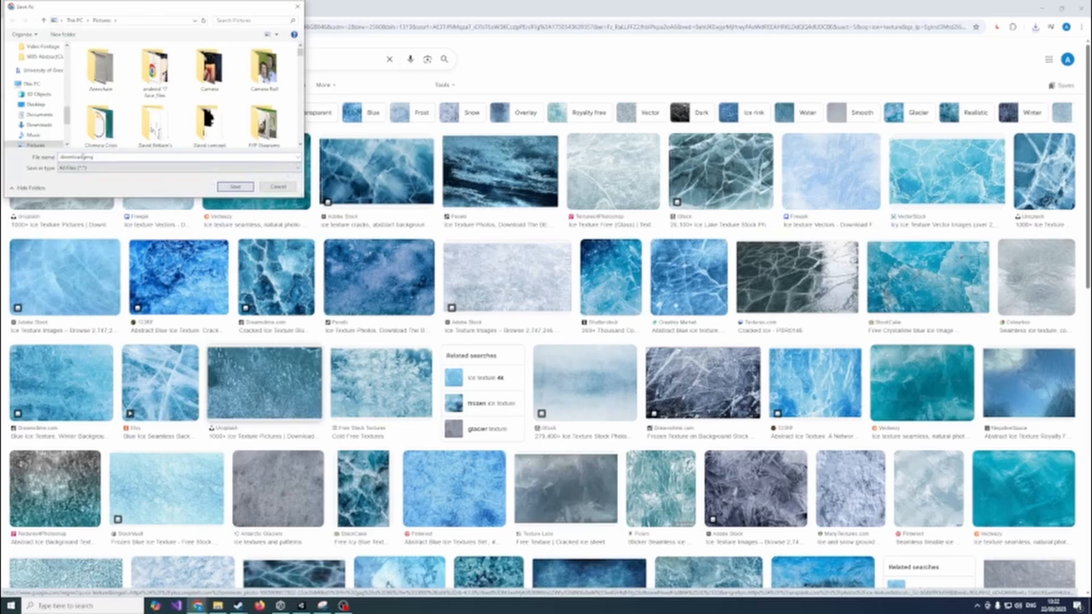
pyautogui.doubleClick(83, 157)
pyautogui.write('Ice 4')
pyautogui.press('Return')
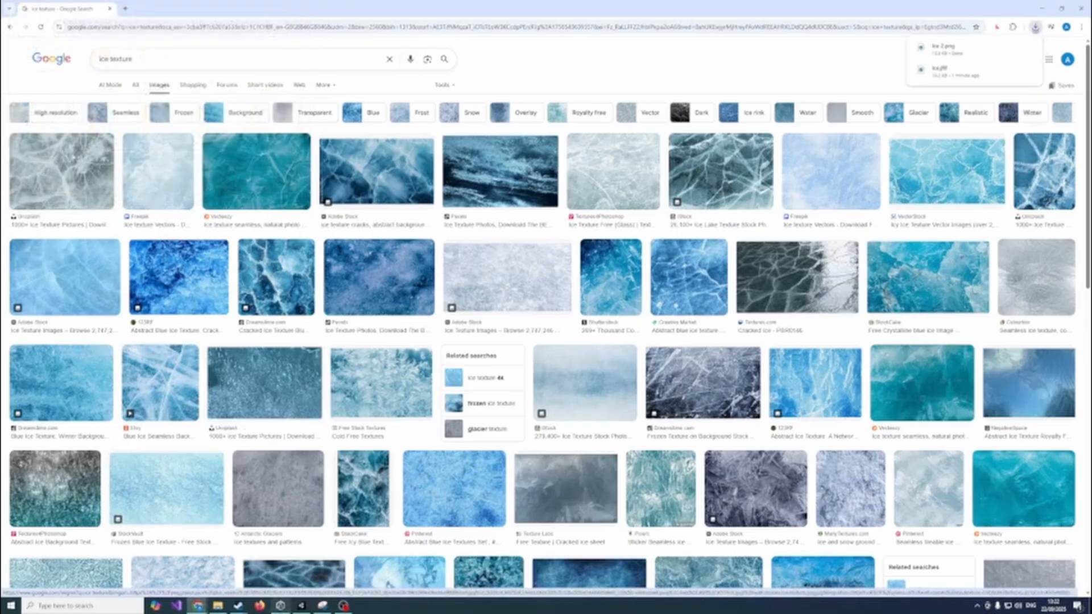
# Switch to Unity and import Ice 2.png from the Pictures folder into the project's Textures folder.
pyautogui.click(301, 605)
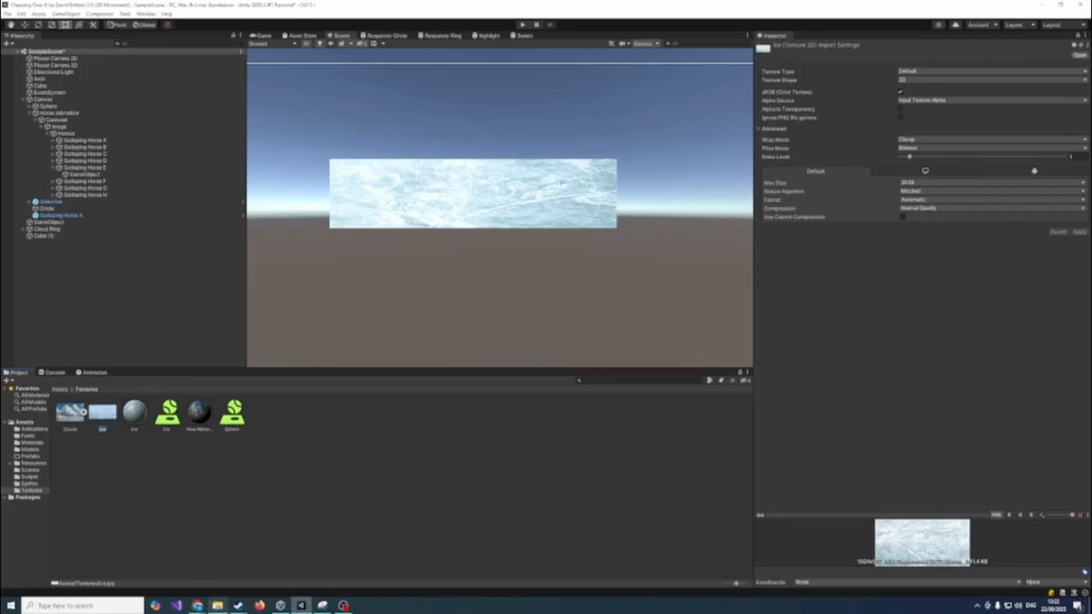
pyautogui.click(218, 605)
pyautogui.click(742, 327)
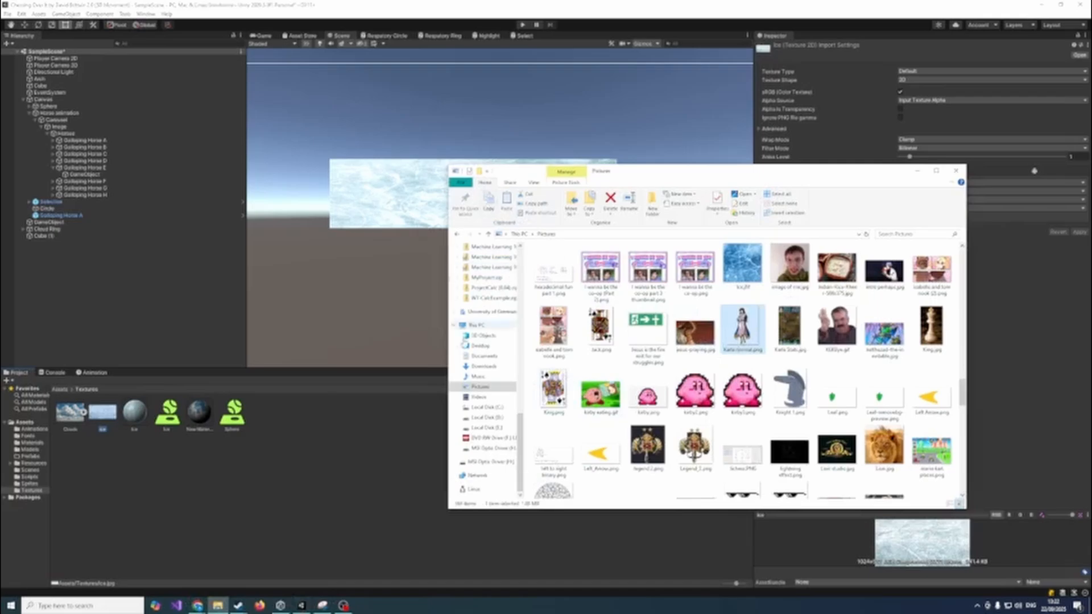
pyautogui.click(481, 390)
pyautogui.click(634, 361)
pyautogui.press('i')
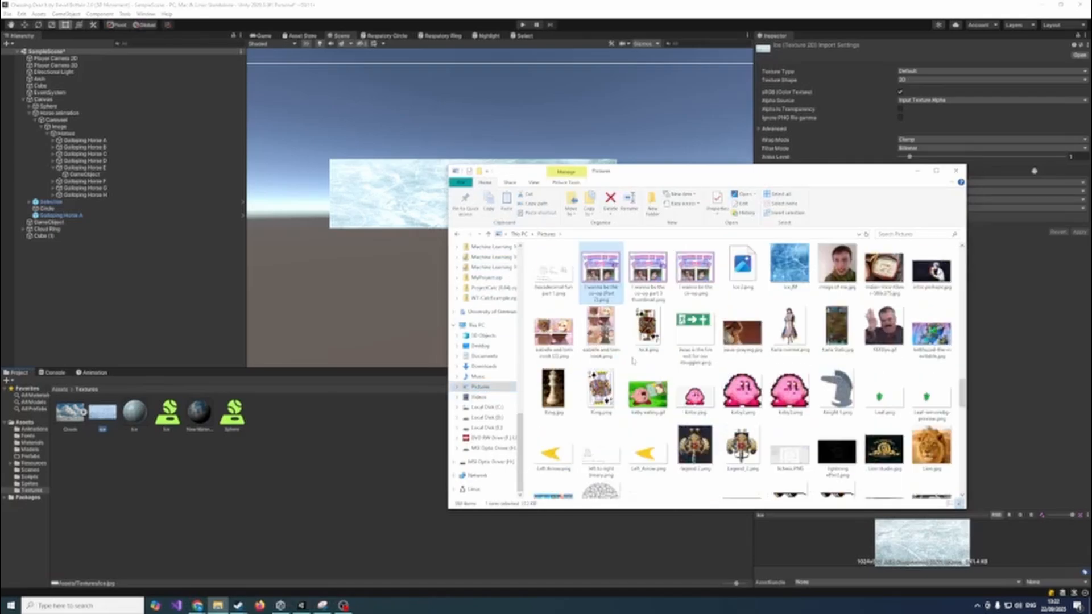
pyautogui.press('c')
pyautogui.moveTo(744, 261); pyautogui.dragTo(268, 462)
pyautogui.click(273, 474)
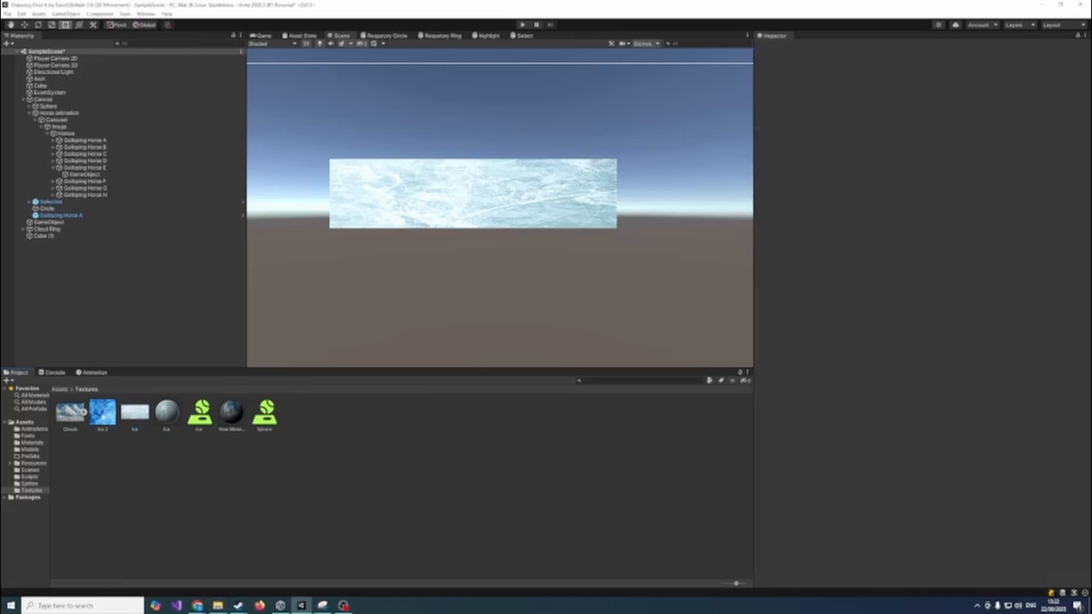
# Create a material named Ice 2 in the Textures folder and assign the Ice 2 texture as its base map.
pyautogui.click(102, 414)
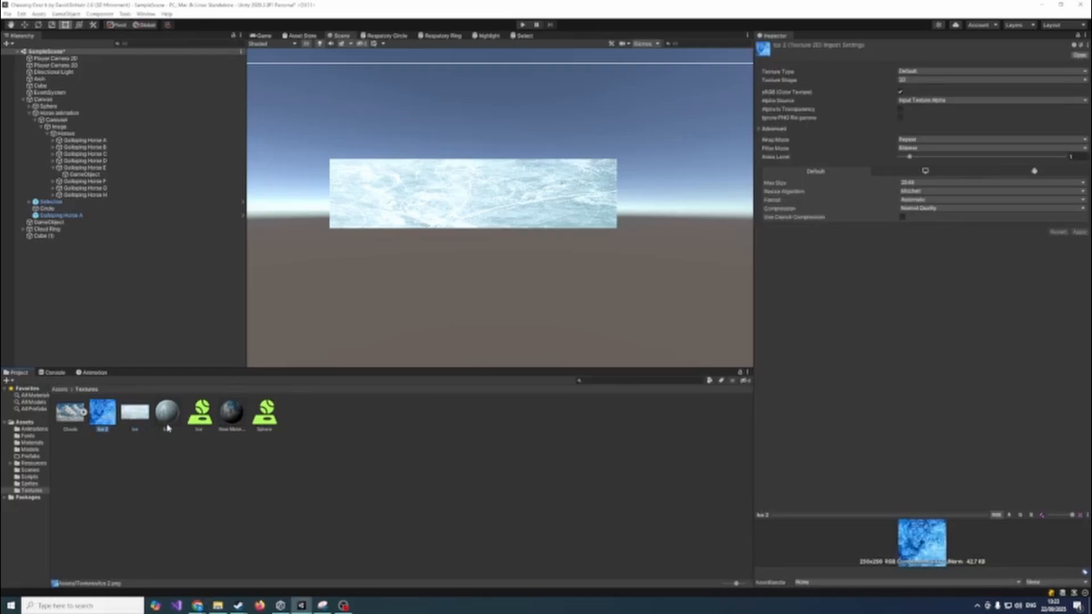
pyautogui.rightClick(103, 419)
pyautogui.moveTo(148, 195)
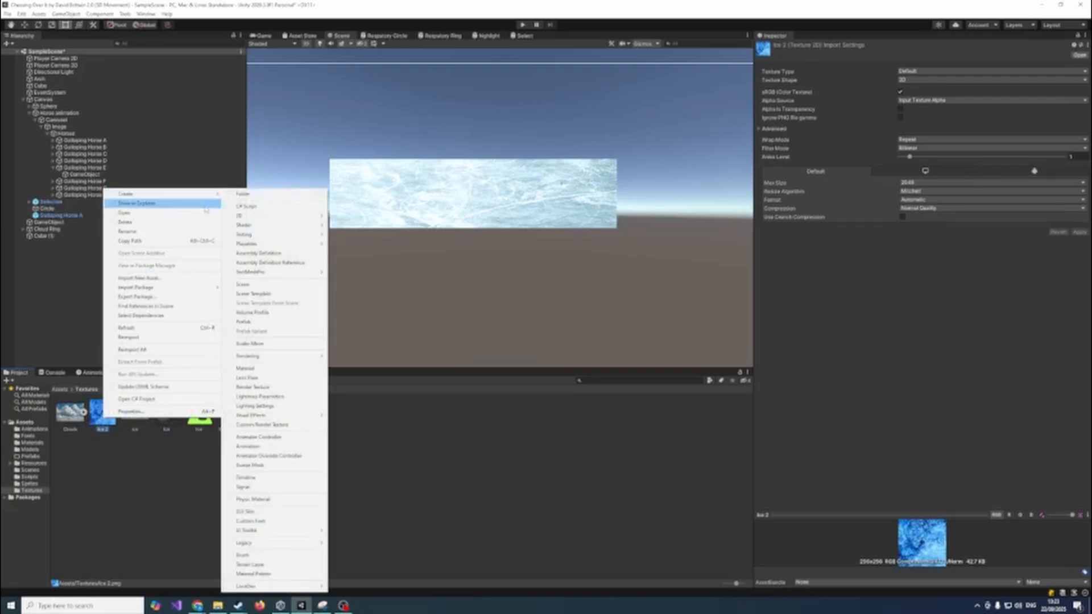
pyautogui.click(267, 370)
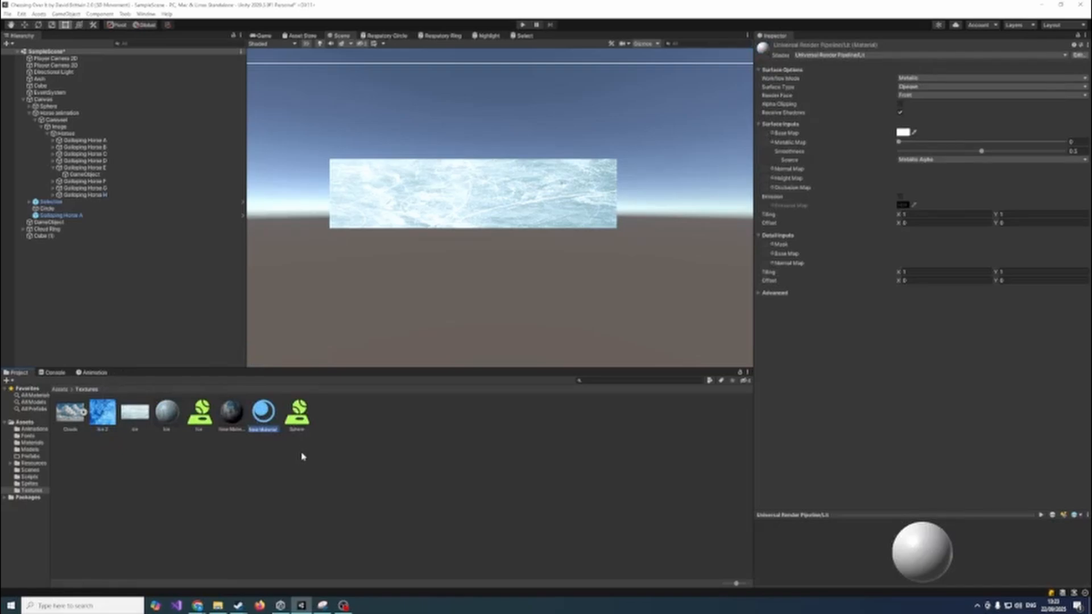
pyautogui.write('Ice 2')
pyautogui.press('Return')
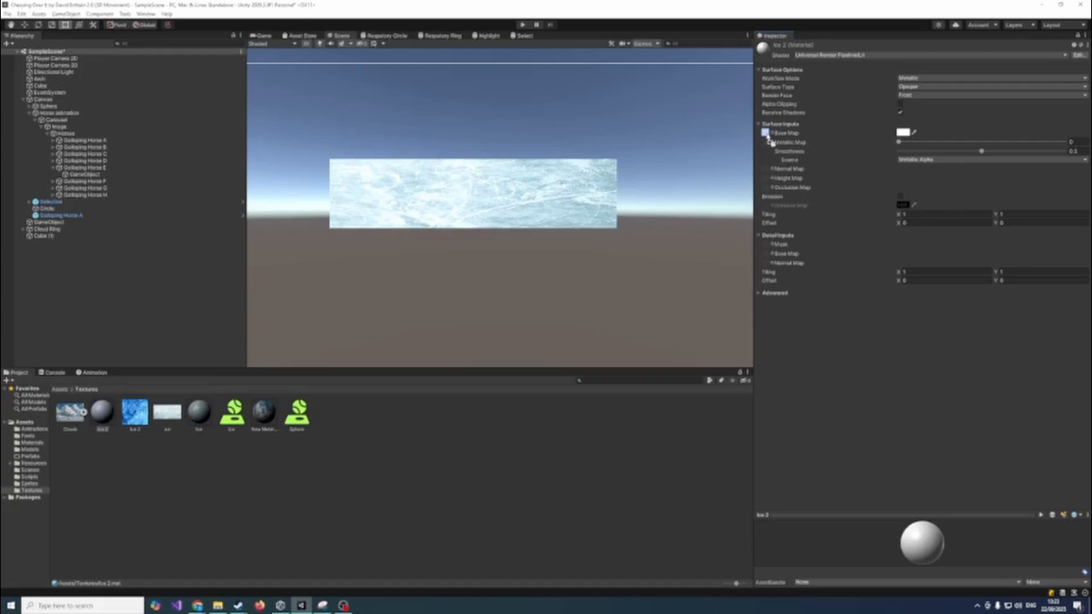
pyautogui.moveTo(772, 142); pyautogui.dragTo(770, 141)
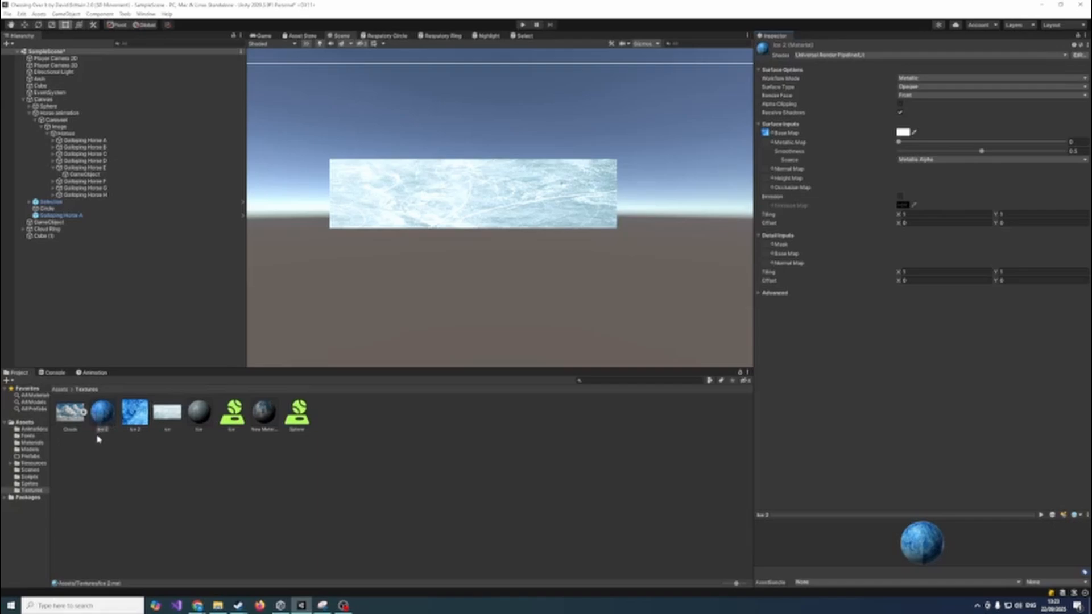
# Apply the Ice 2 material to the cube in the scene and set the material's Y tiling to 0.1.
pyautogui.moveTo(103, 421); pyautogui.dragTo(434, 209)
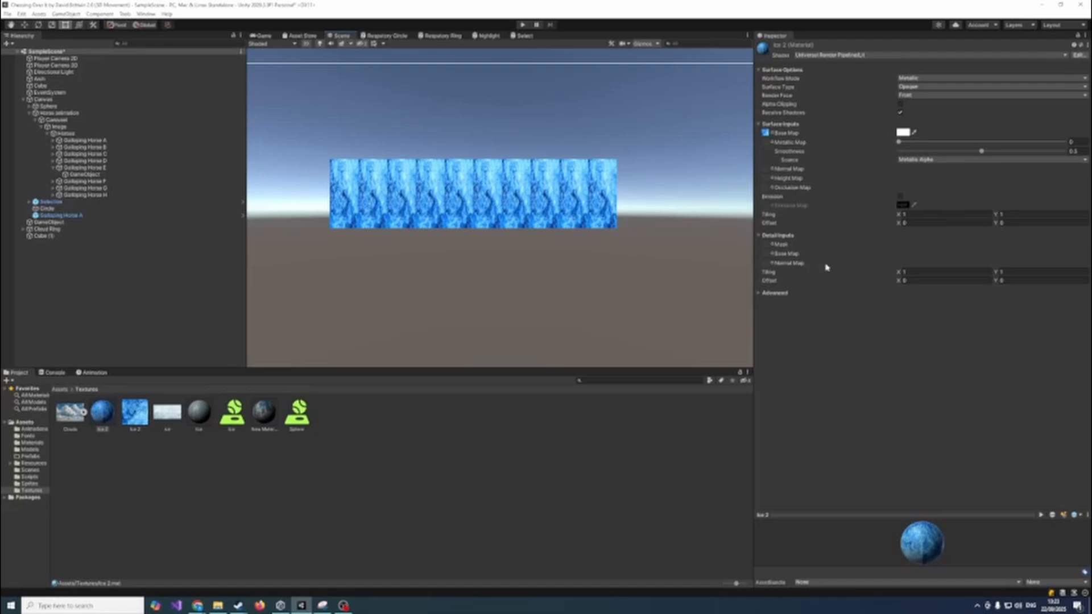
pyautogui.click(996, 216)
pyautogui.moveTo(997, 216); pyautogui.dragTo(986, 220)
pyautogui.click(1032, 213)
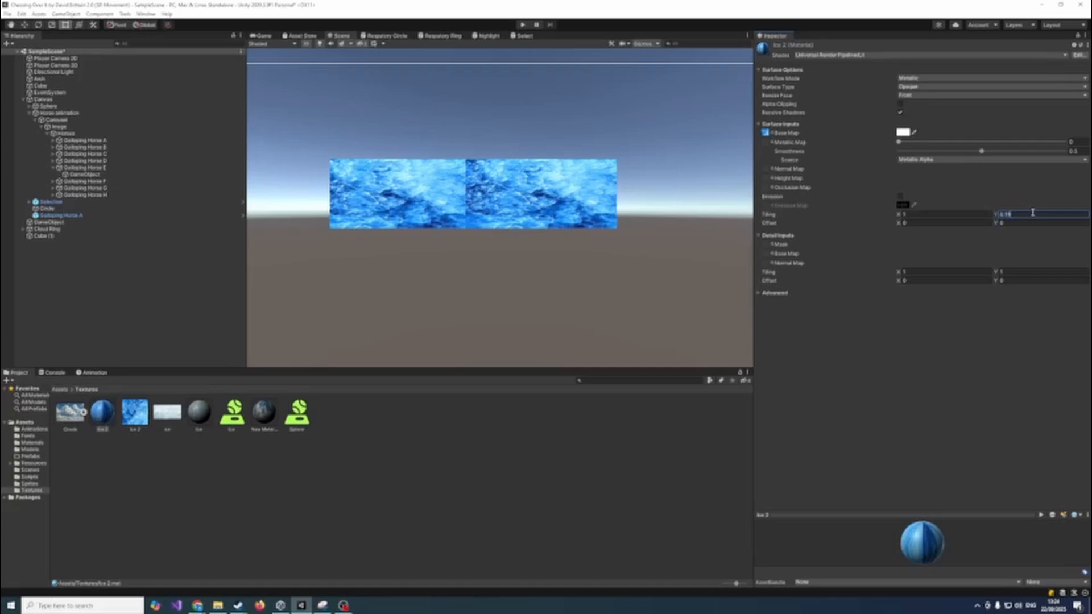
pyautogui.write('0.5')
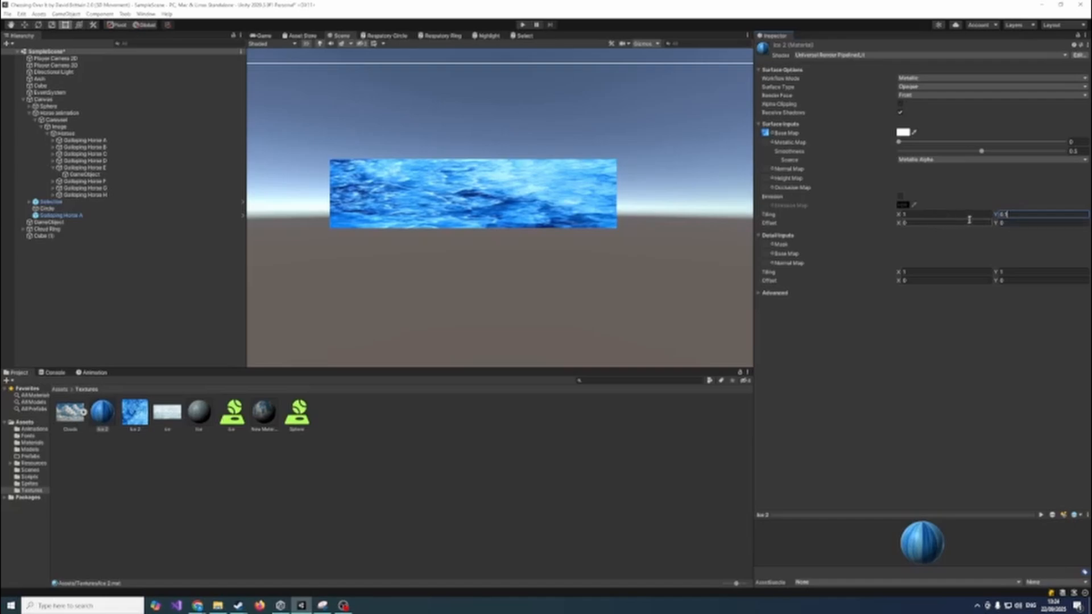
pyautogui.press('BackSpace')
pyautogui.write('2')
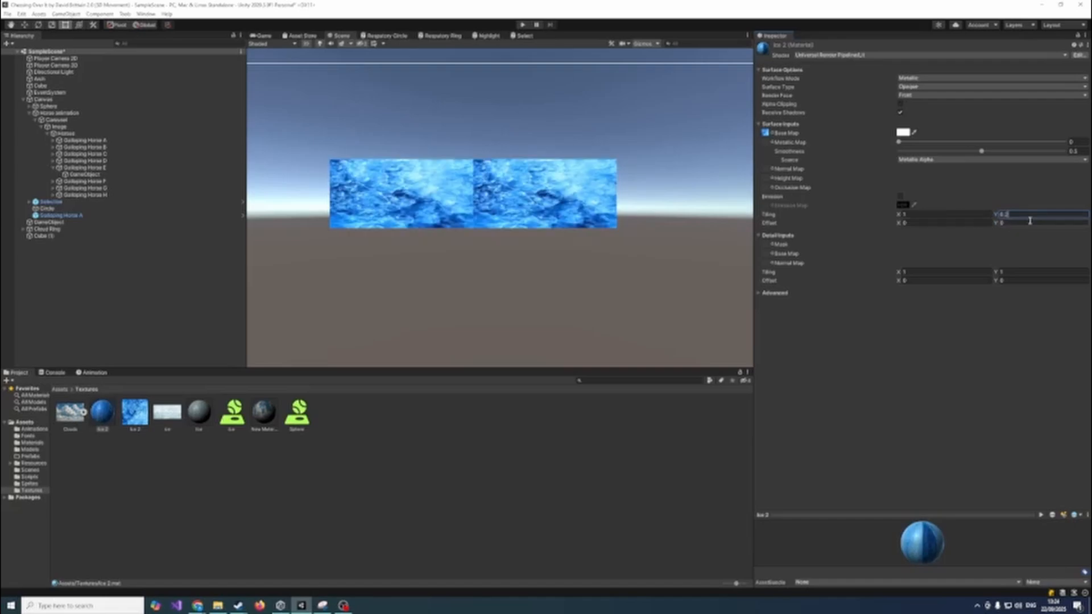
pyautogui.press('BackSpace')
pyautogui.write('1')
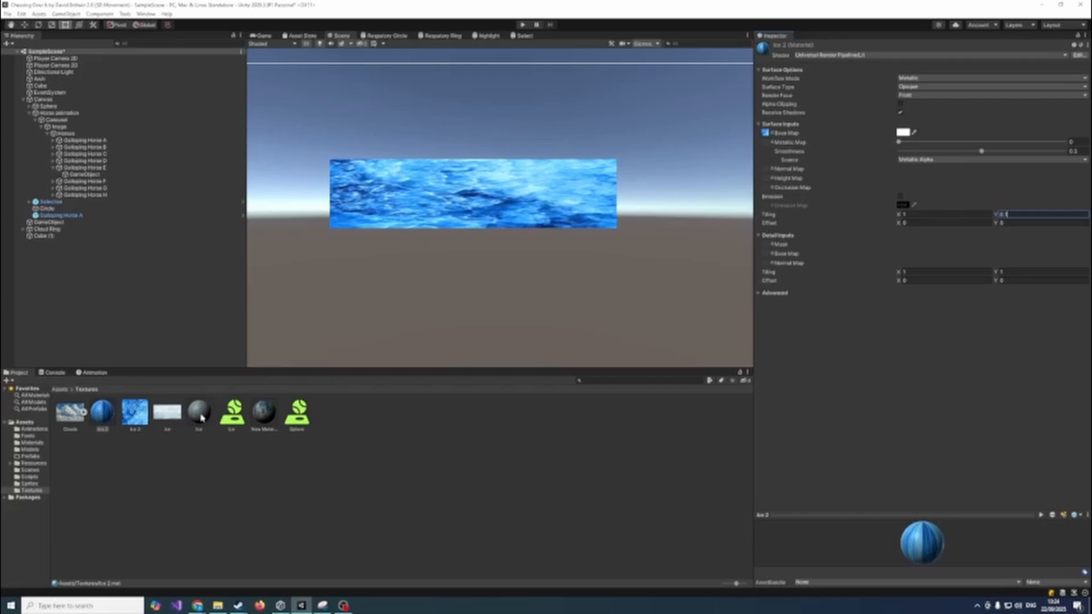
# Apply the original Ice material to the cube again and set the cube's Y scale to 1.2.
pyautogui.moveTo(198, 412); pyautogui.dragTo(445, 198)
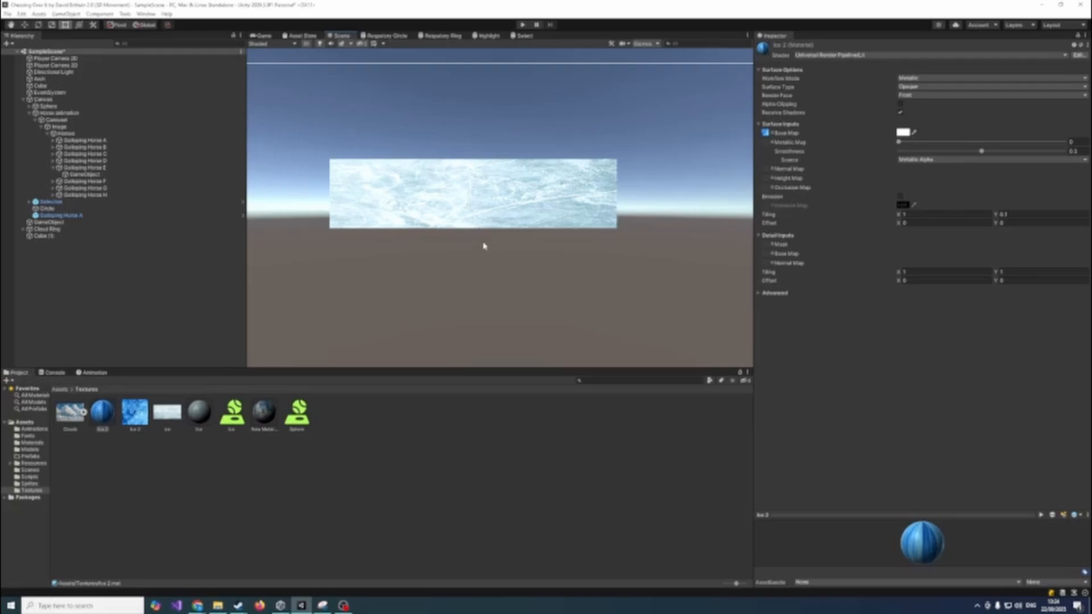
pyautogui.click(199, 411)
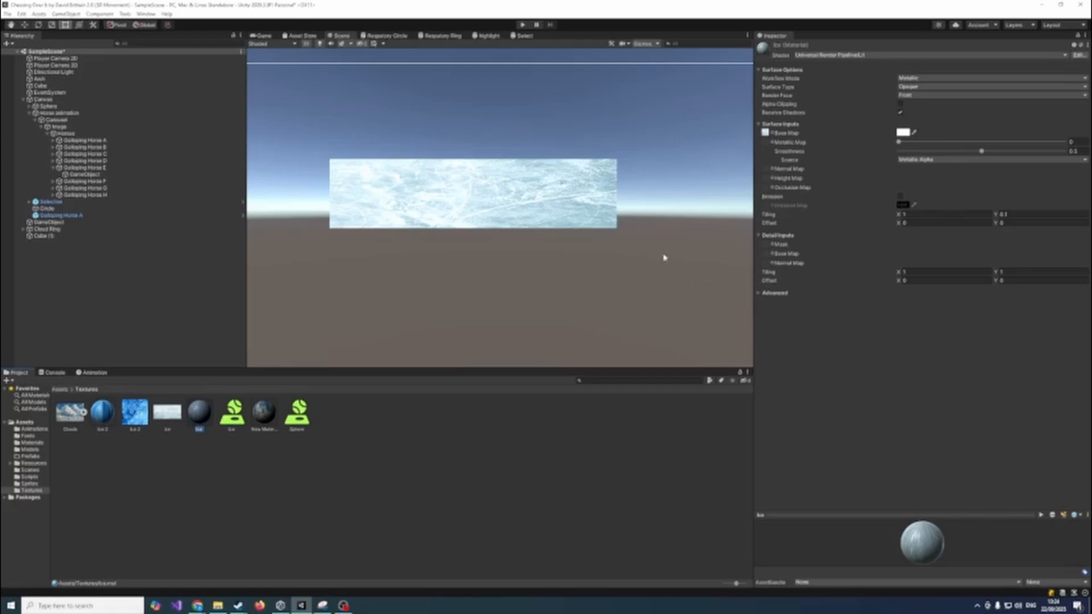
pyautogui.click(600, 217)
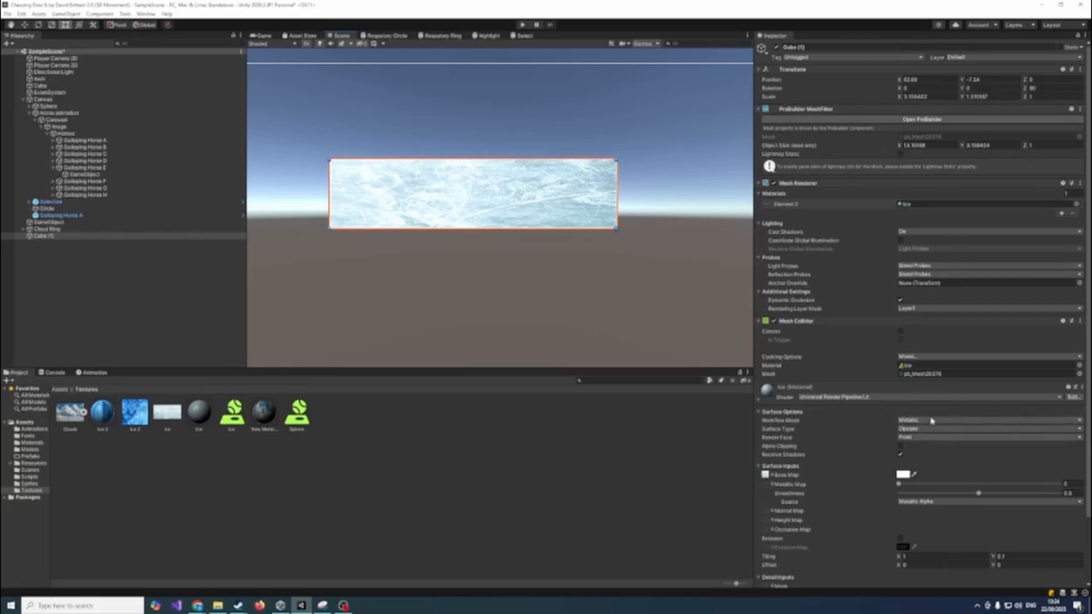
pyautogui.scroll(-3, 967, 398)
pyautogui.scroll(3, 997, 480)
pyautogui.moveTo(964, 98)
pyautogui.mouseDown()
pyautogui.moveTo(972, 99)
pyautogui.moveTo(962, 100)
pyautogui.mouseUp()
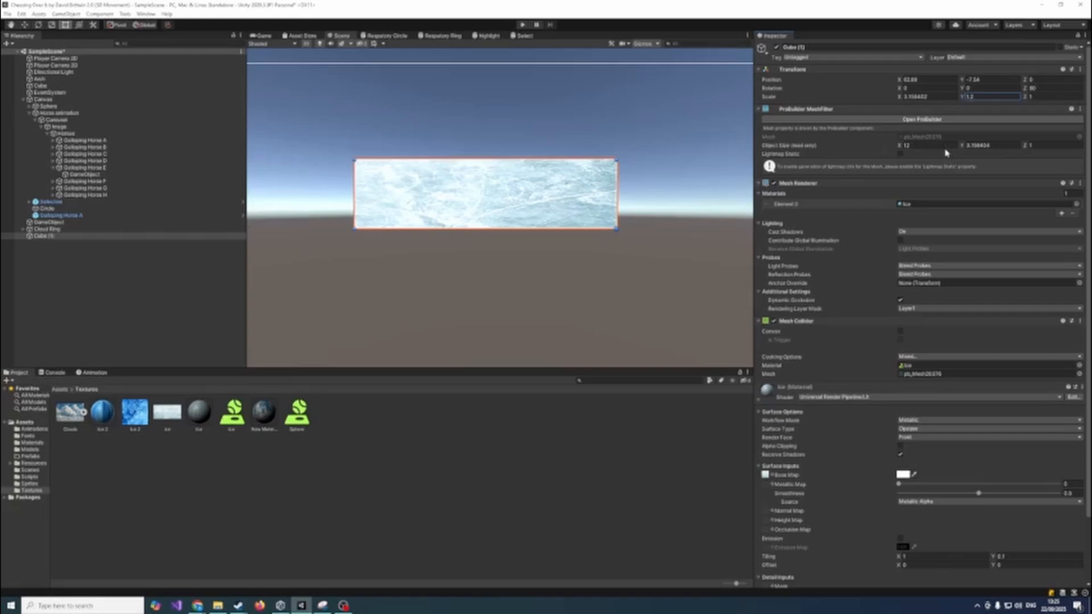
# Examine the cube's Mesh Collider material and the friction, bounciness and combine settings of the Ice and Sphere physic materials.
pyautogui.scroll(-3, 905, 381)
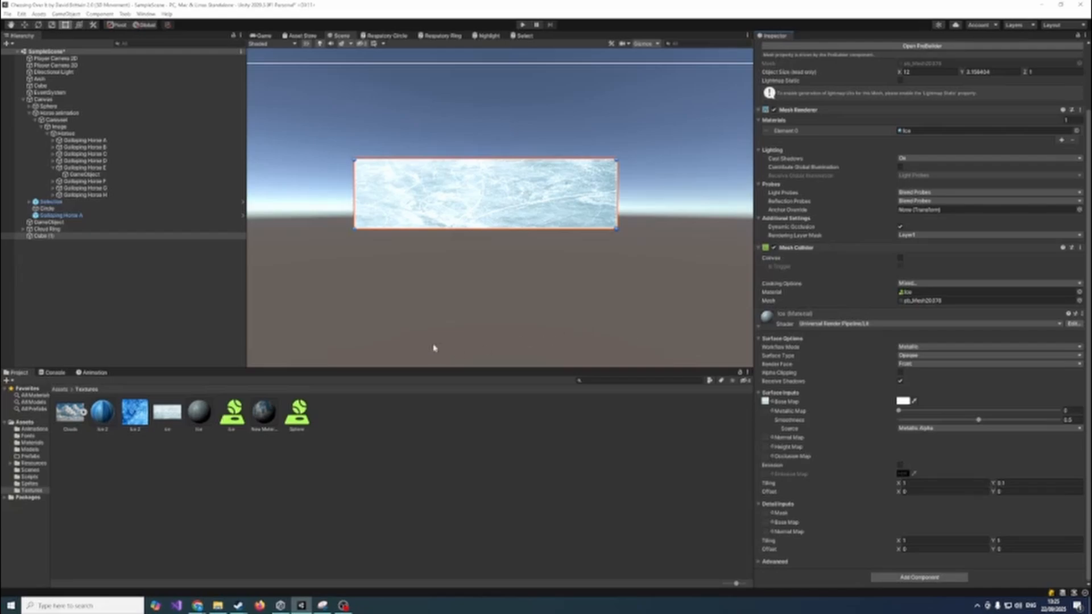
pyautogui.click(234, 413)
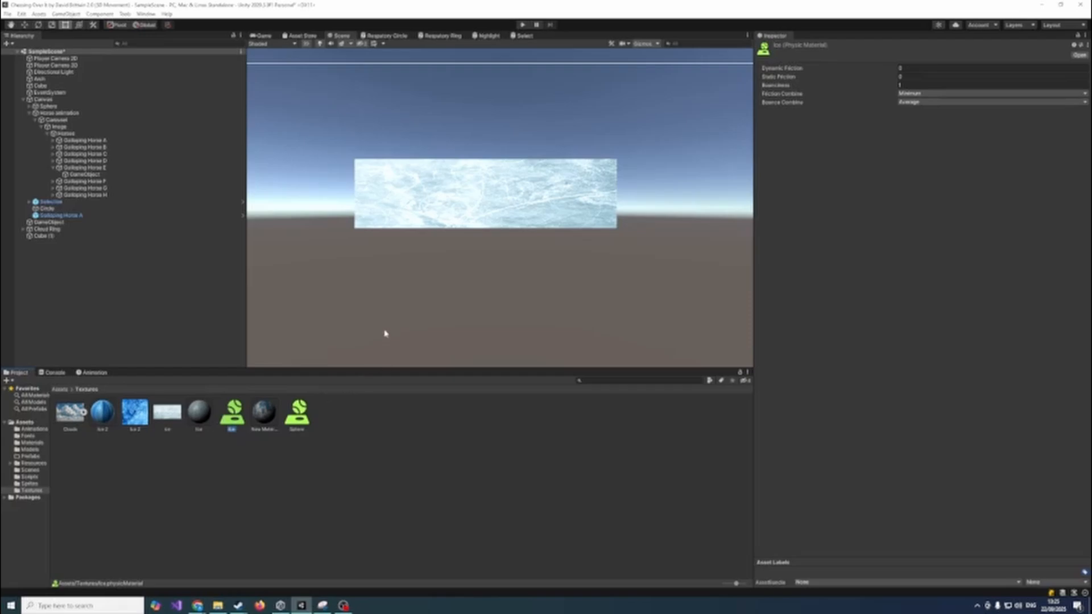
pyautogui.click(297, 414)
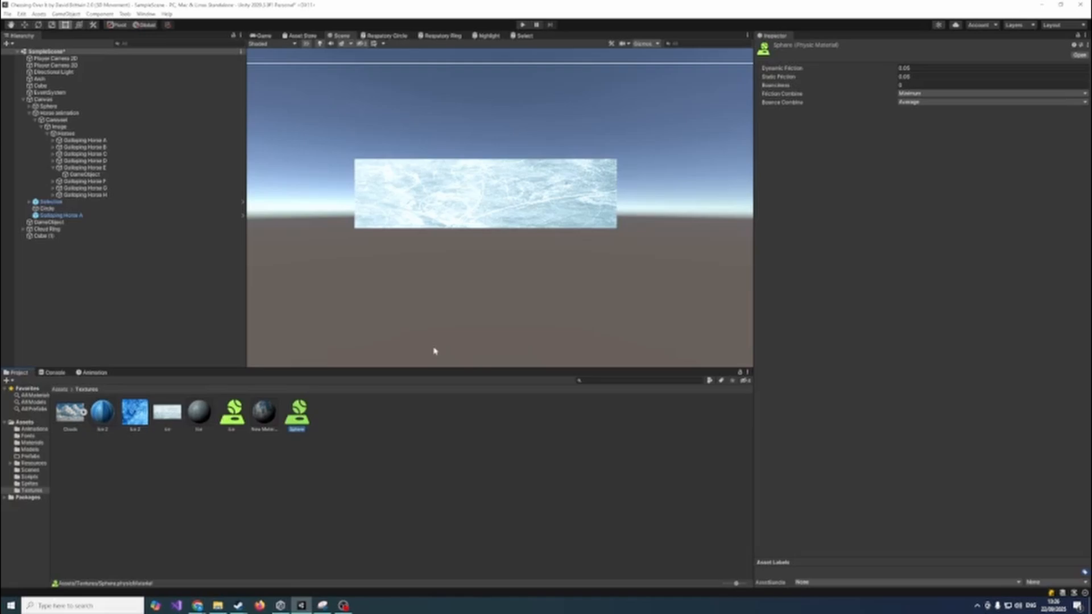
pyautogui.click(451, 218)
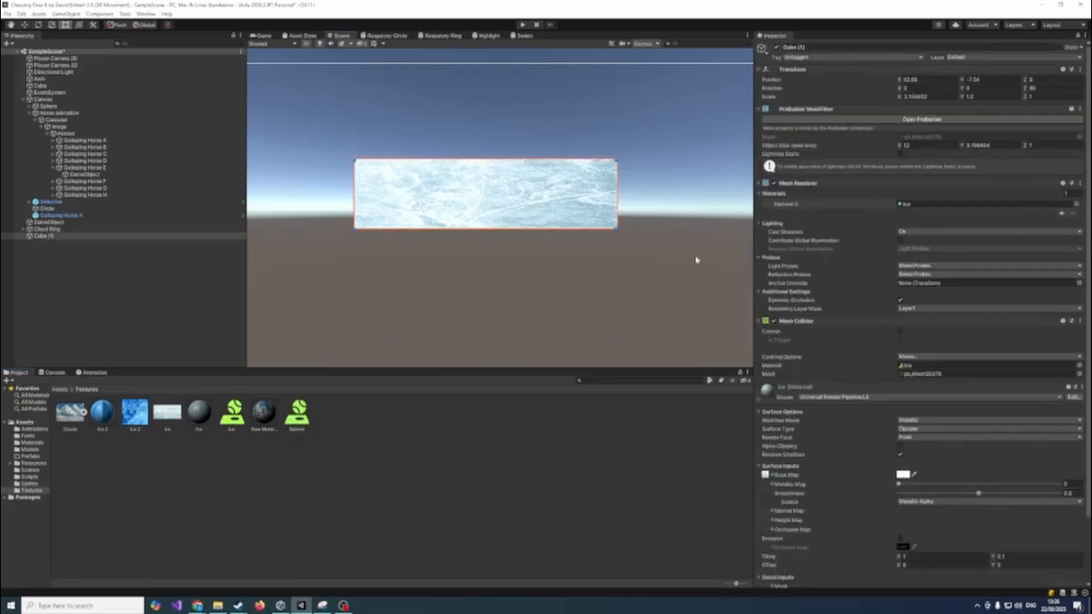
pyautogui.scroll(-4, 830, 357)
pyautogui.scroll(3, 834, 354)
pyautogui.click(232, 412)
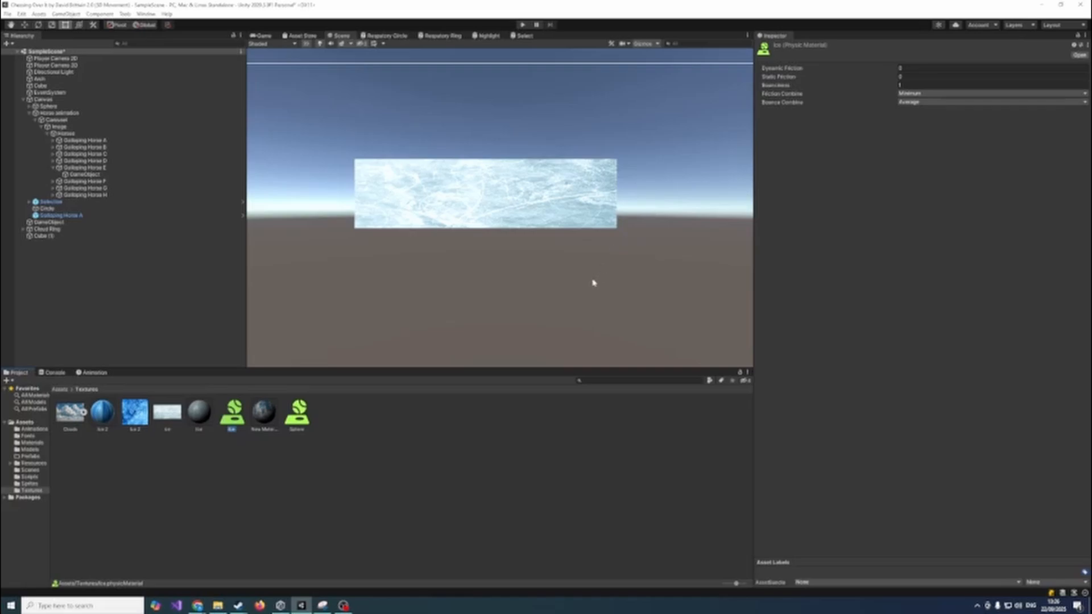
pyautogui.click(906, 94)
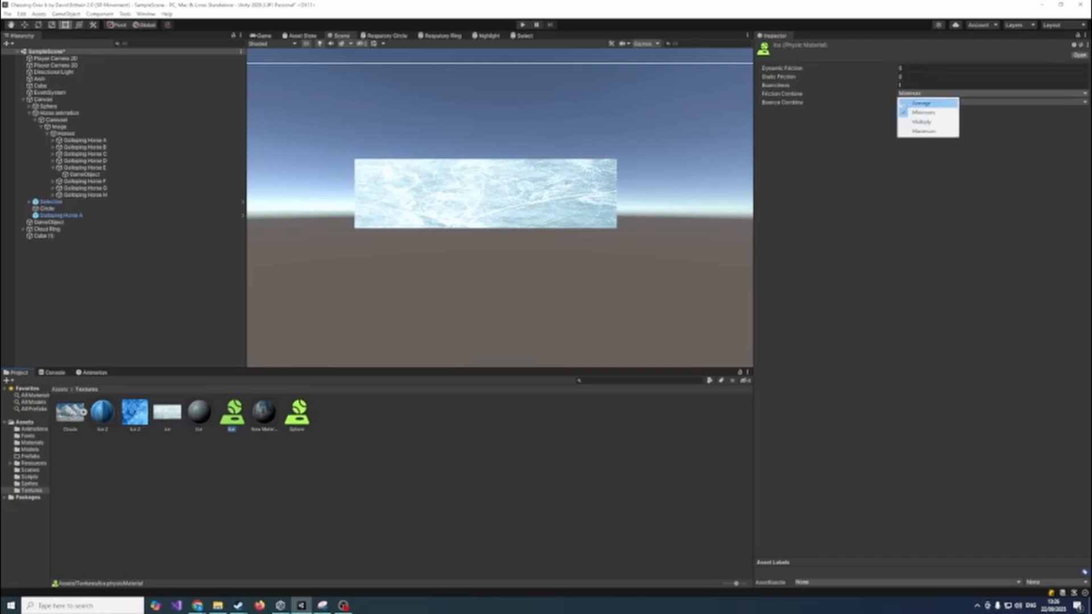
pyautogui.click(856, 114)
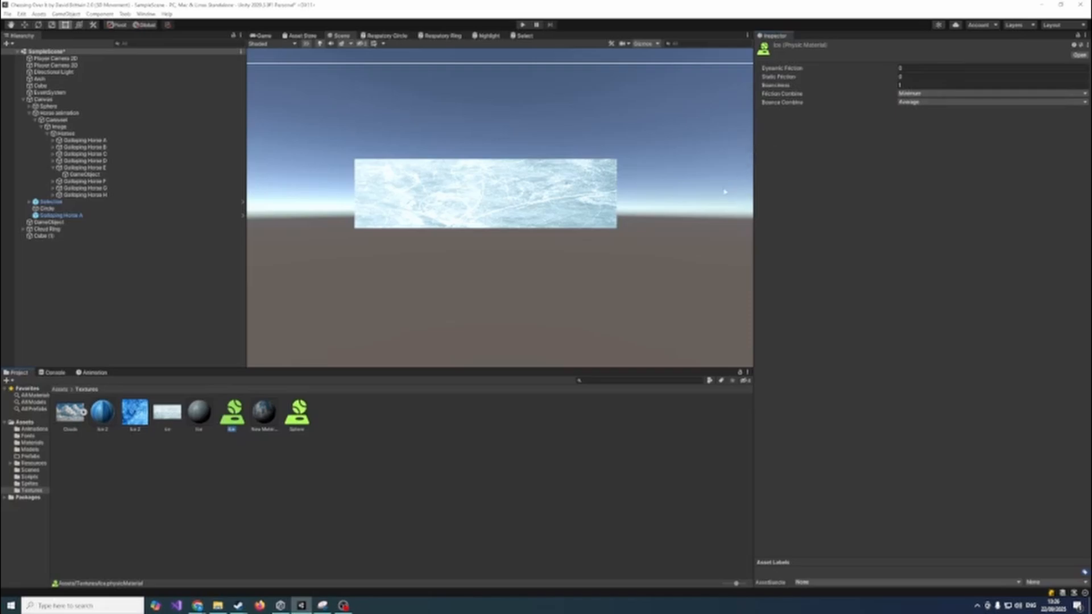